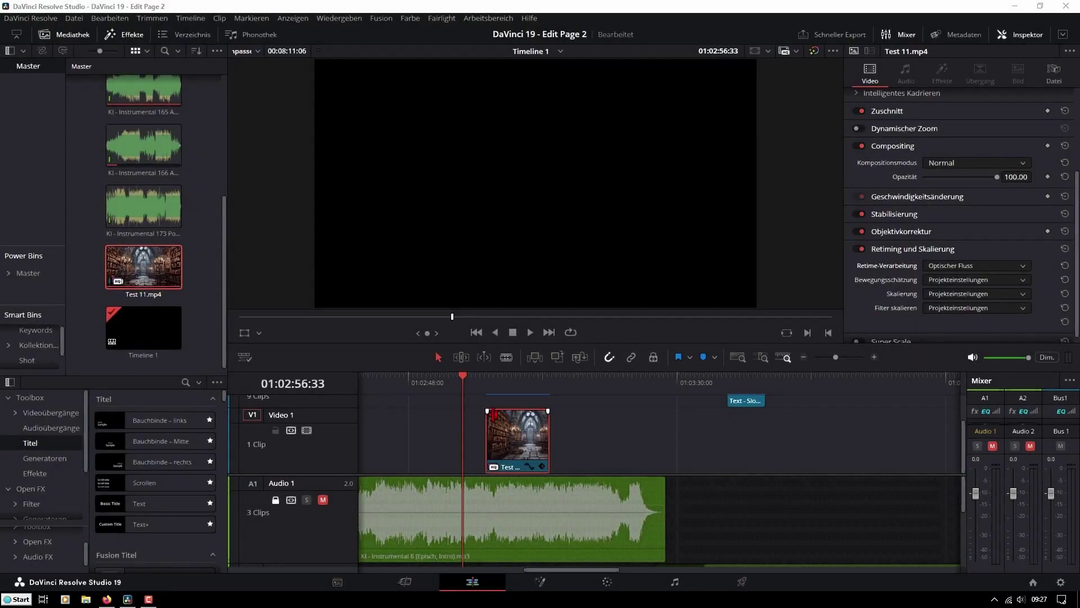
Add a fade-in and a fade-out to the Test 11.mp4 clip on Video 1 and save the project.
{"action": "left_click_drag", "start_coordinate": [487, 411], "coordinate": [509, 413]}
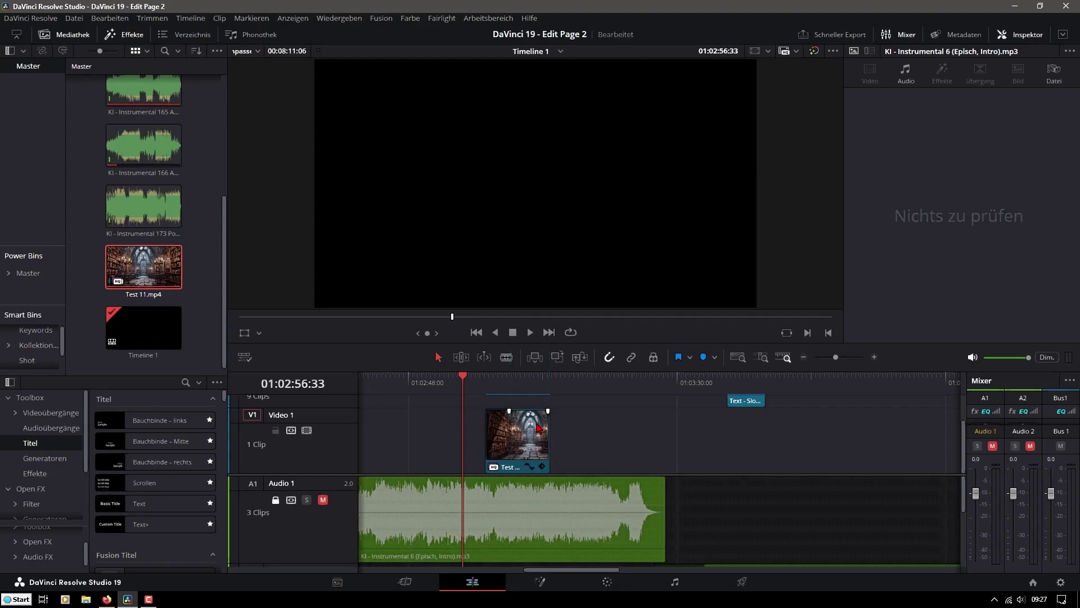
{"action": "key", "text": "ctrl+s"}
{"action": "left_click_drag", "start_coordinate": [548, 411], "coordinate": [532, 412]}
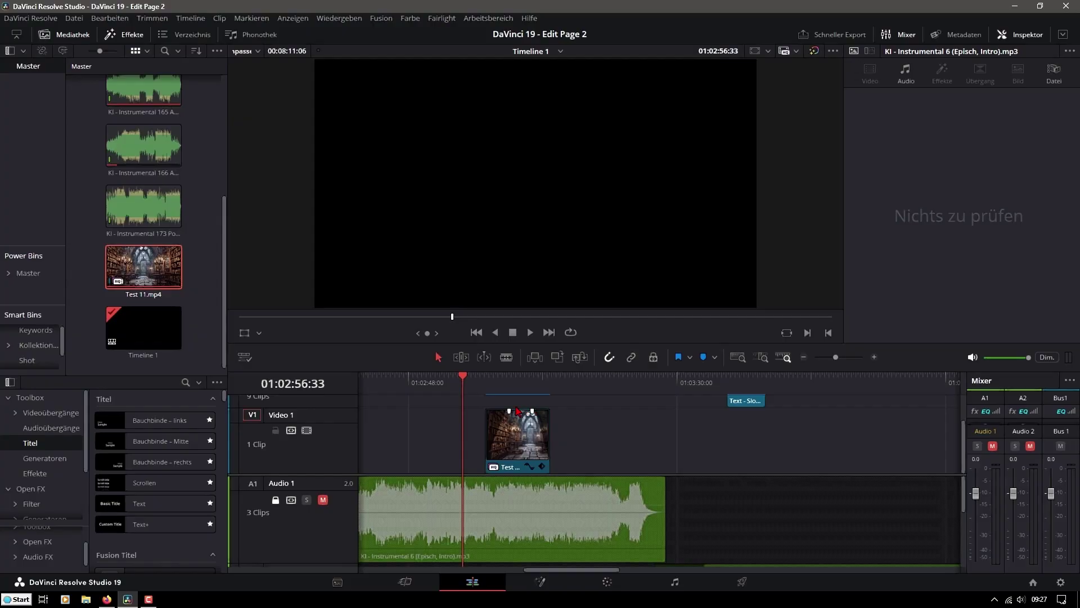
Play back the Test 11.mp4 clip from its beginning to check the fades.
{"action": "left_click_drag", "start_coordinate": [463, 376], "coordinate": [486, 376]}
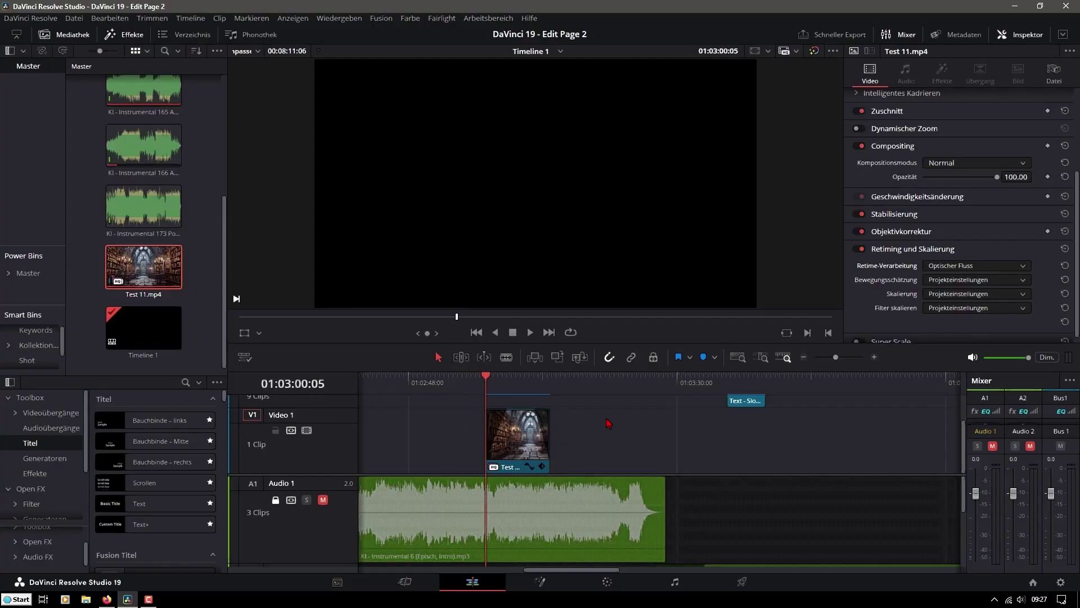
{"action": "key", "text": "space"}
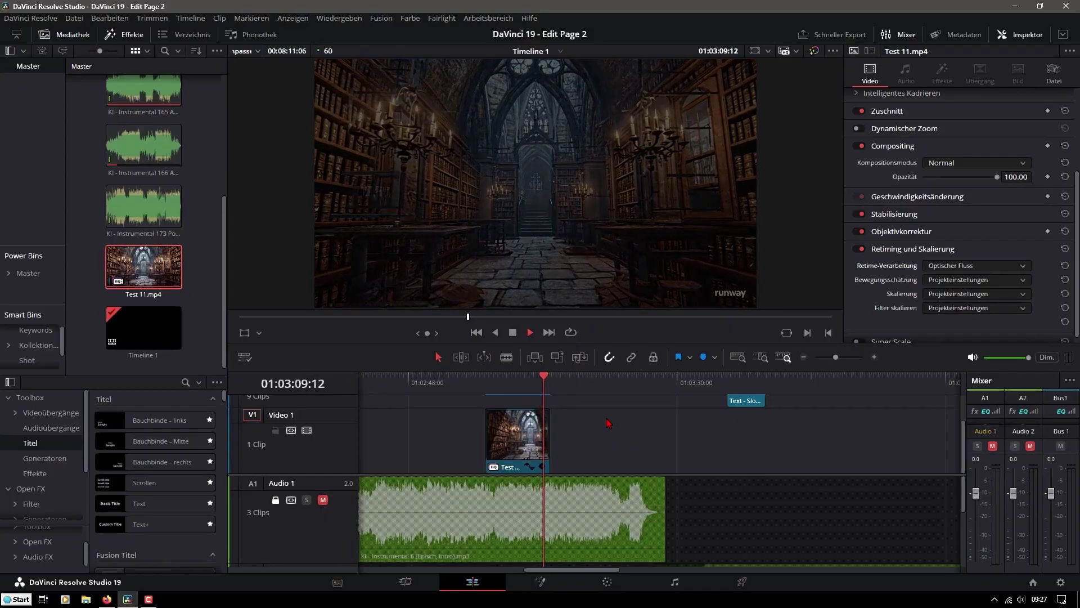
{"action": "key", "text": "space"}
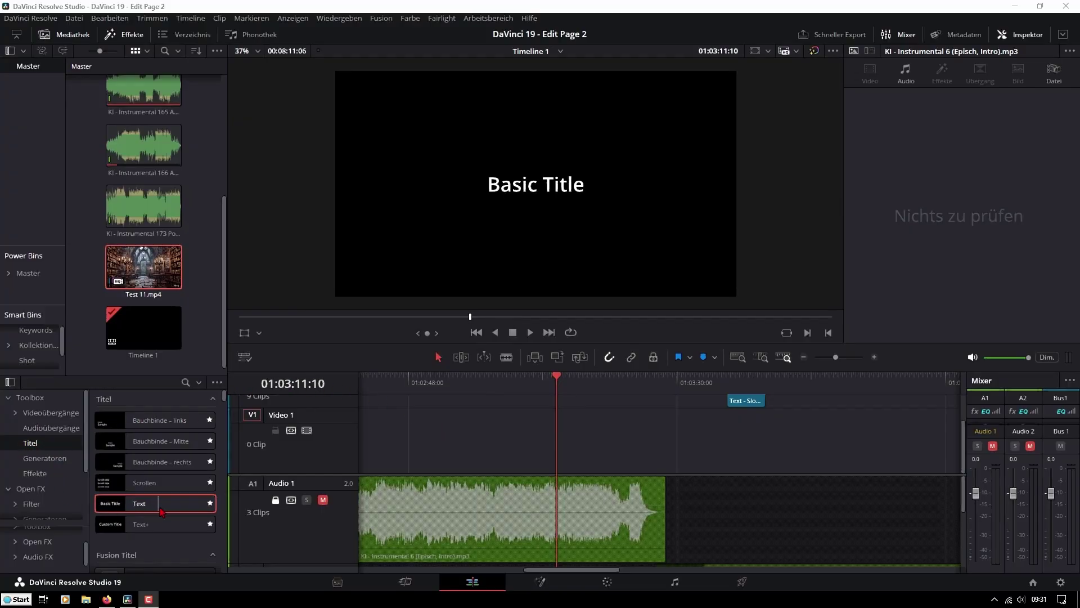
Place a basic Text title on the empty Video 1 track and lengthen it by extending its end.
{"action": "left_click_drag", "start_coordinate": [139, 506], "coordinate": [509, 458]}
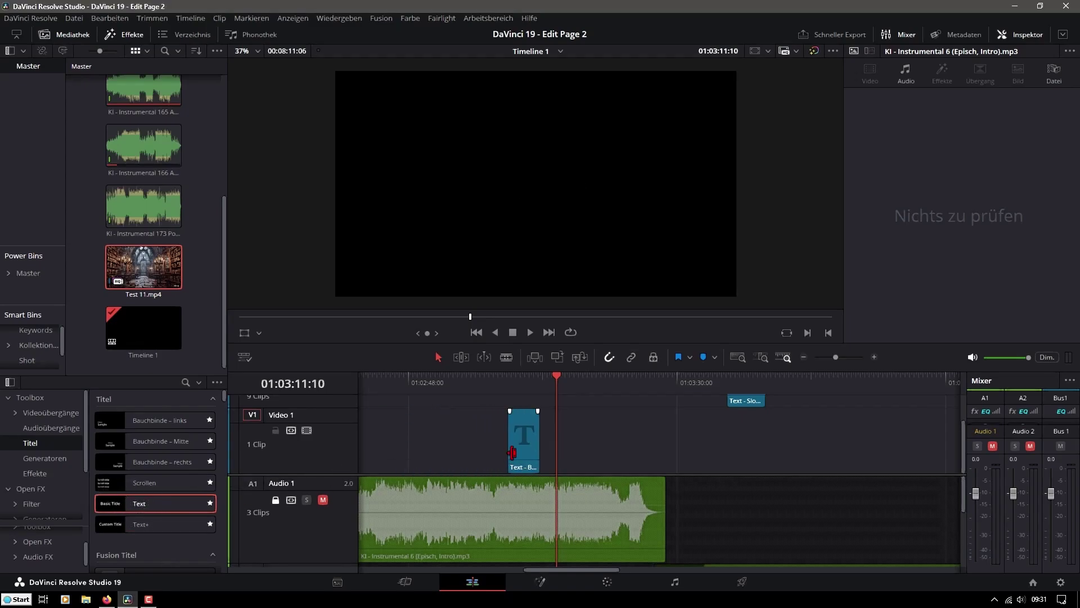
{"action": "left_click", "coordinate": [529, 445]}
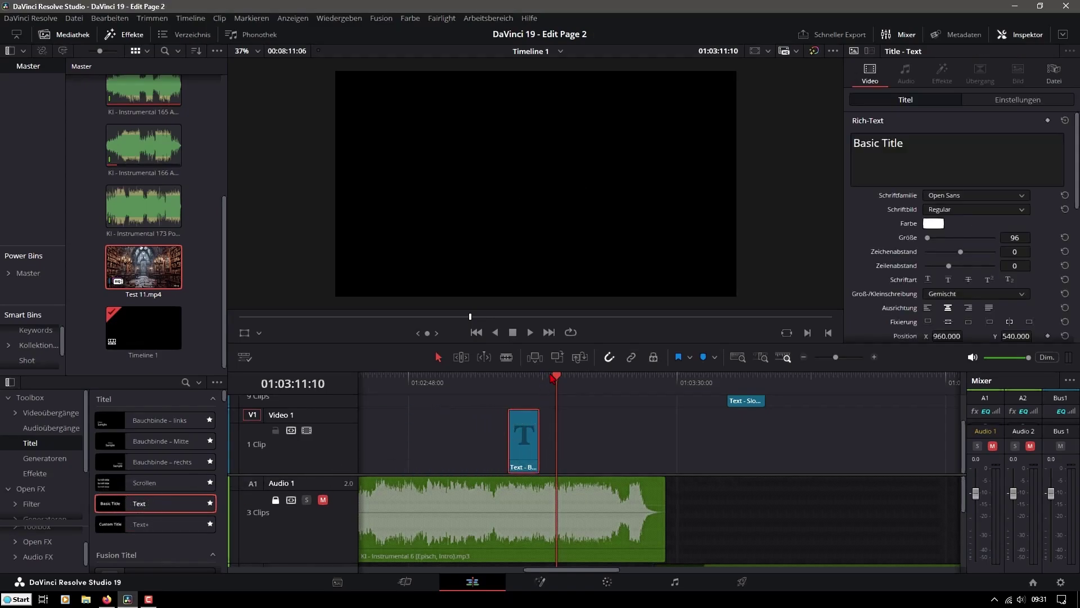
{"action": "left_click_drag", "start_coordinate": [556, 374], "coordinate": [489, 387]}
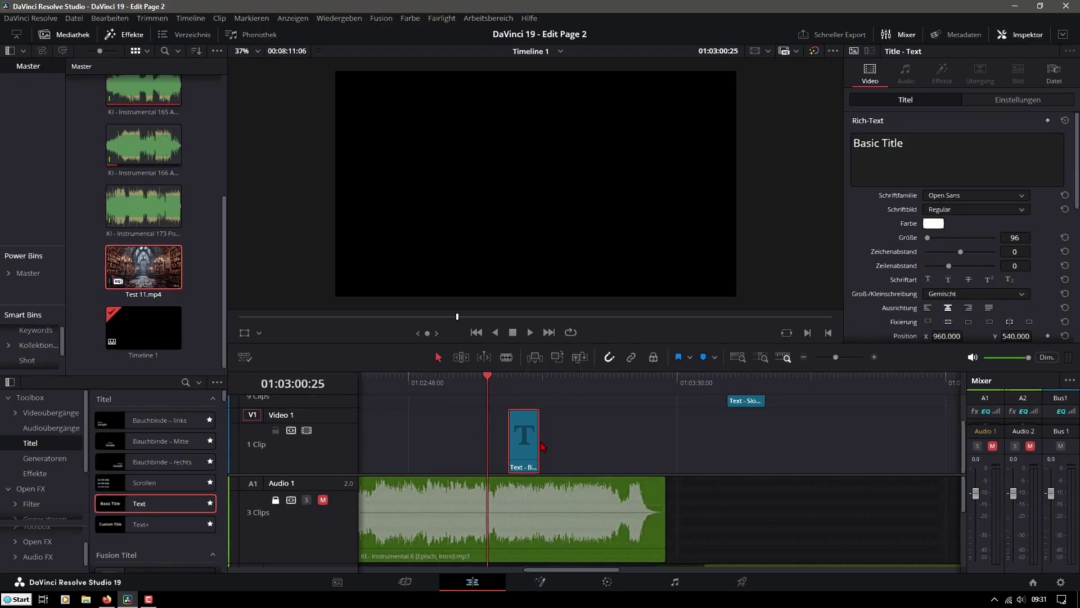
{"action": "left_click_drag", "start_coordinate": [540, 444], "coordinate": [590, 442]}
Preview the title at 01:03:10:21 and change its text to "Lyrium".
{"action": "left_click", "coordinate": [550, 376]}
{"action": "left_click", "coordinate": [559, 437]}
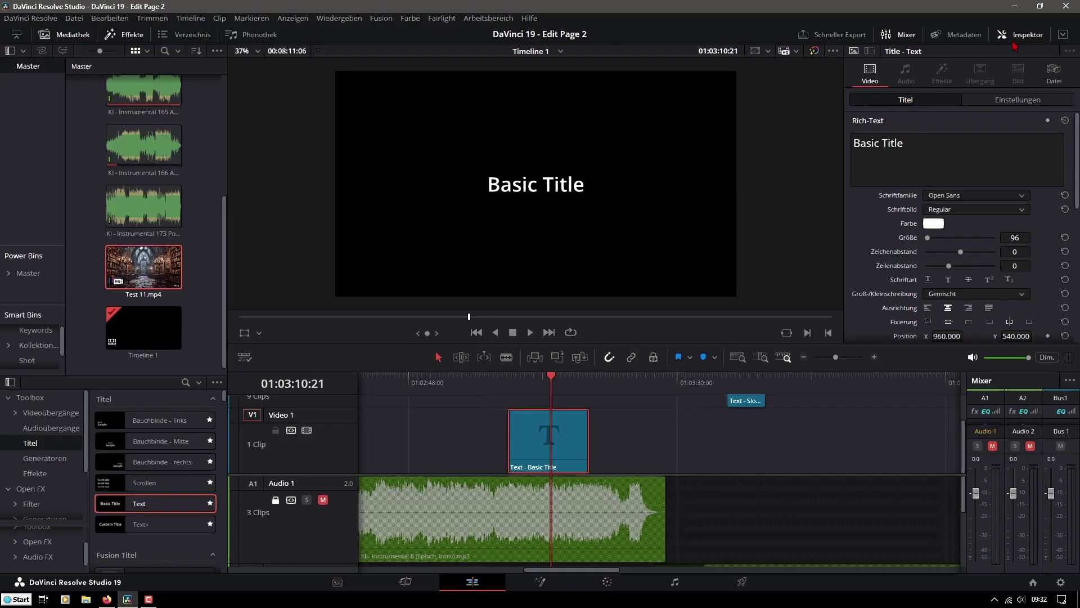
{"action": "triple_click", "coordinate": [916, 141]}
{"action": "type", "text": "Lyrium"}
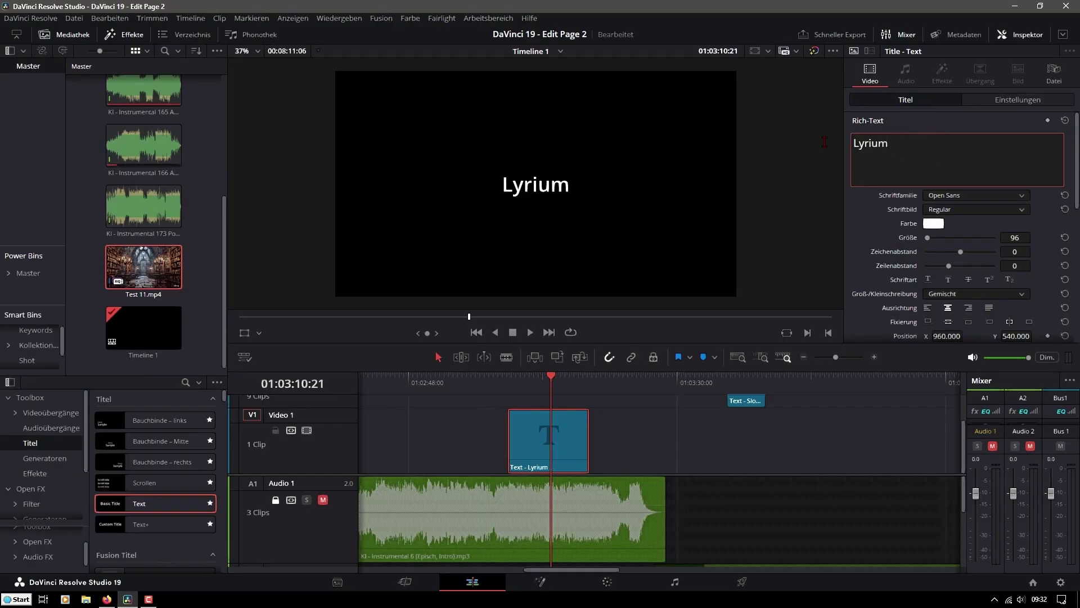
Set the title's font family to Oxanium Light.
{"action": "left_click", "coordinate": [983, 198]}
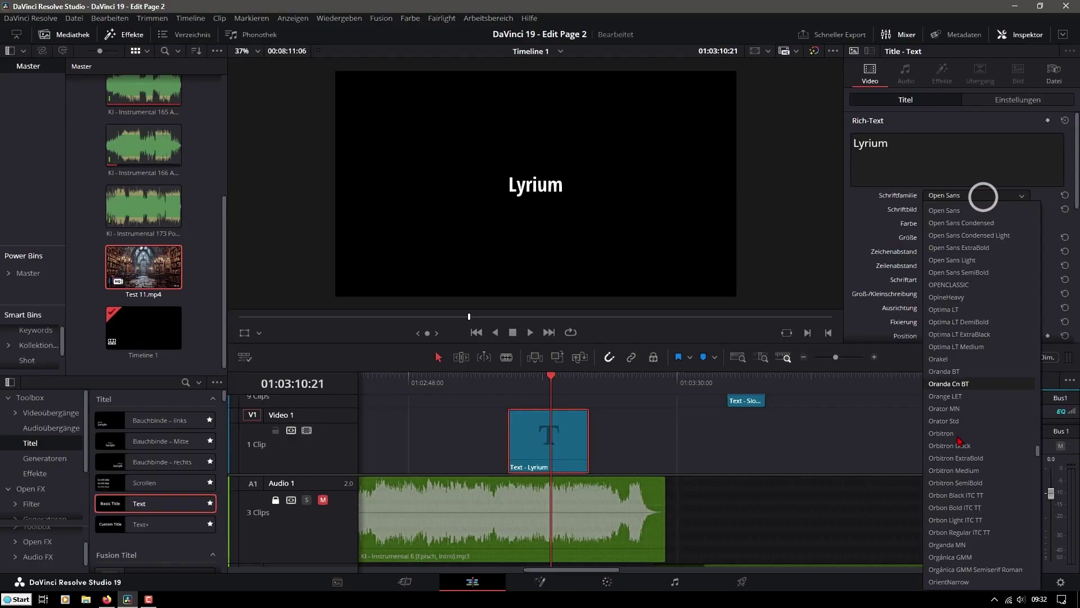
{"action": "scroll", "coordinate": [983, 214], "scroll_direction": "down", "scroll_amount": 5}
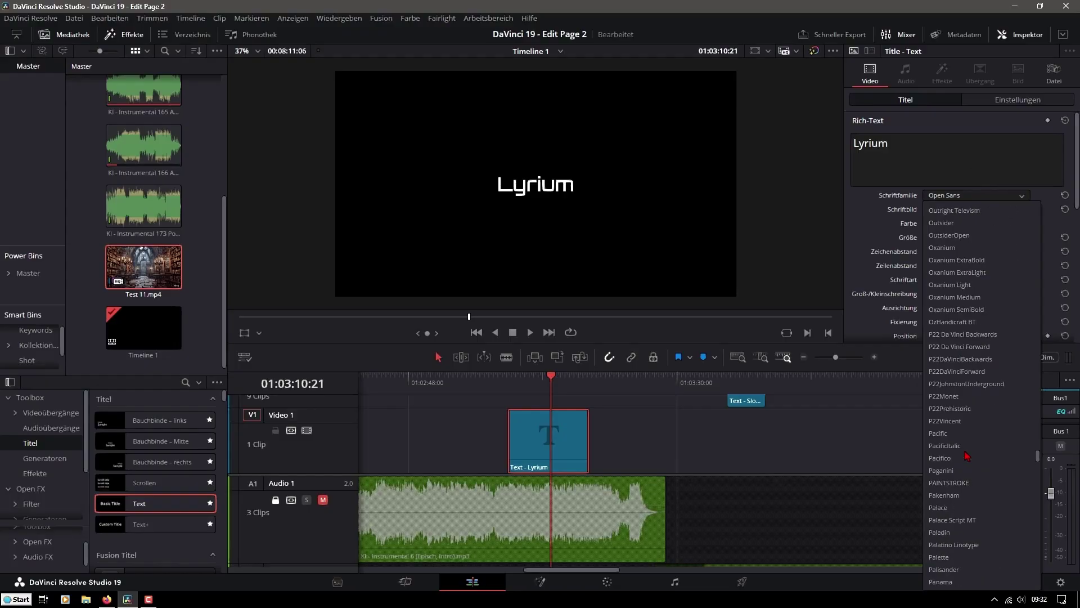
{"action": "scroll", "coordinate": [967, 456], "scroll_direction": "up", "scroll_amount": 1}
{"action": "left_click", "coordinate": [962, 323]}
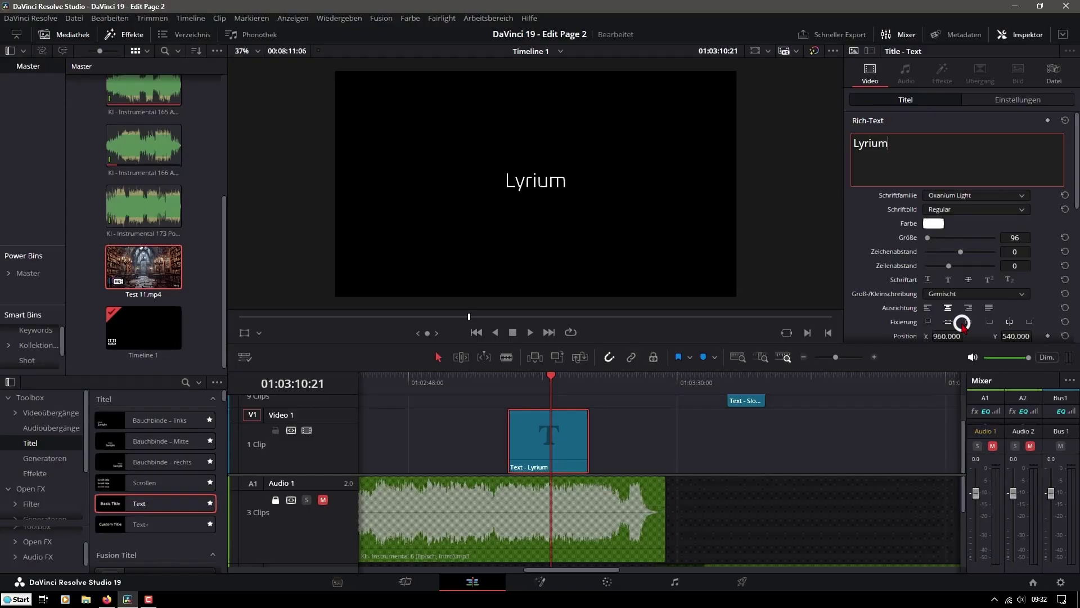
Colour the Lyrium text cyan with RGB 0, 255, 255 and save the project.
{"action": "double_click", "coordinate": [910, 141]}
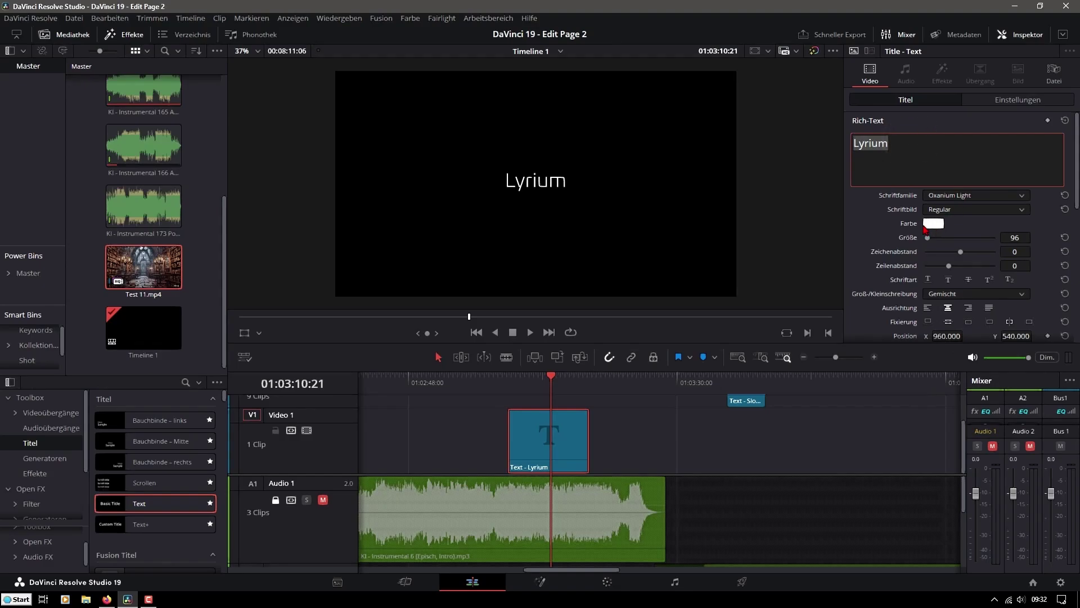
{"action": "left_click", "coordinate": [933, 223]}
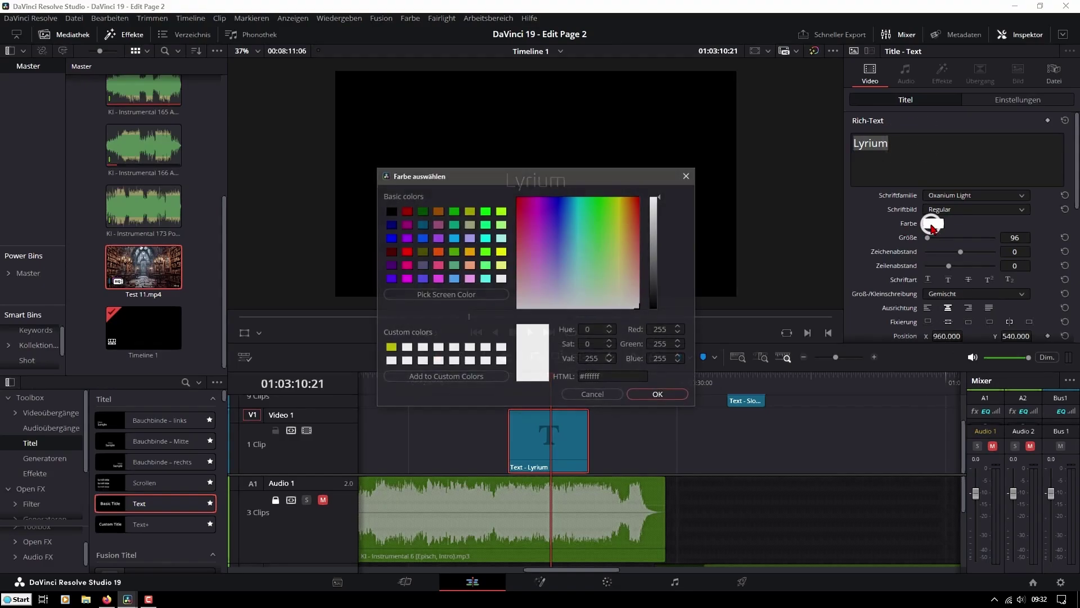
{"action": "left_click", "coordinate": [575, 198]}
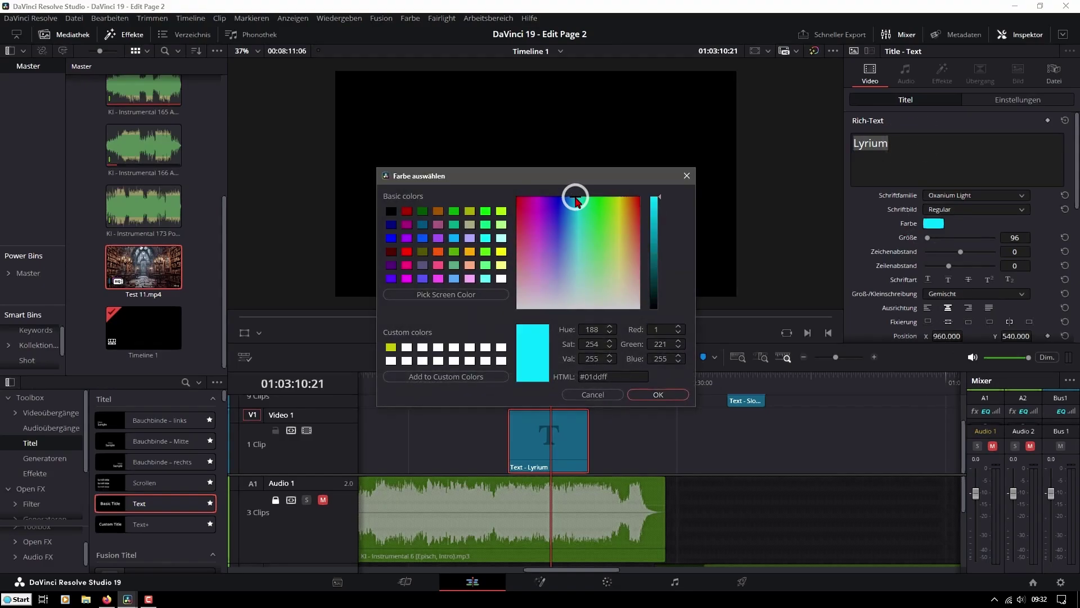
{"action": "left_click", "coordinate": [666, 330]}
{"action": "type", "text": "0"}
{"action": "left_click", "coordinate": [667, 343]}
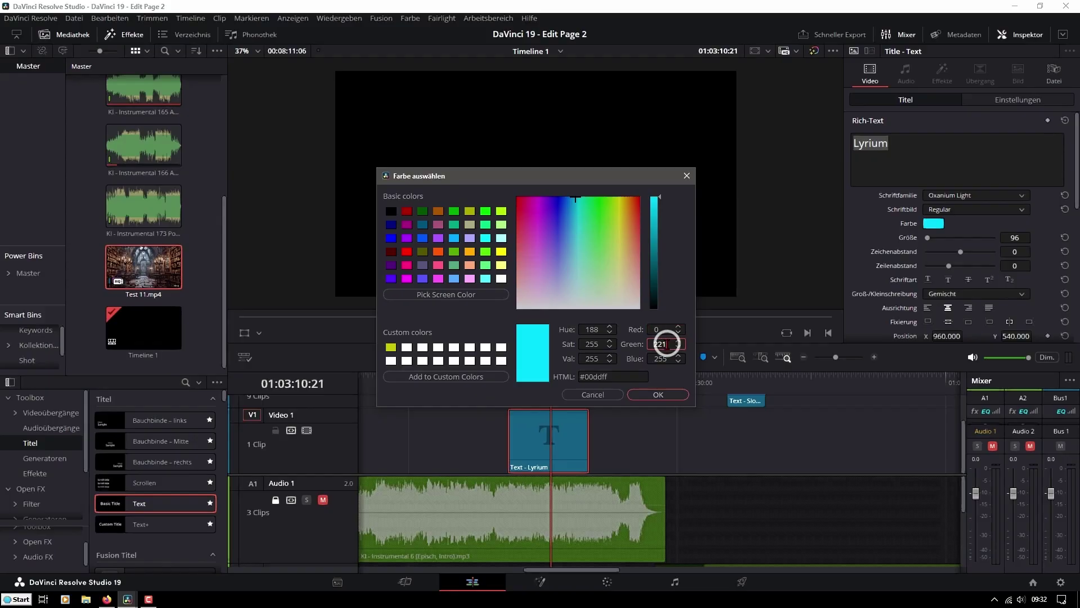
{"action": "type", "text": "2"}
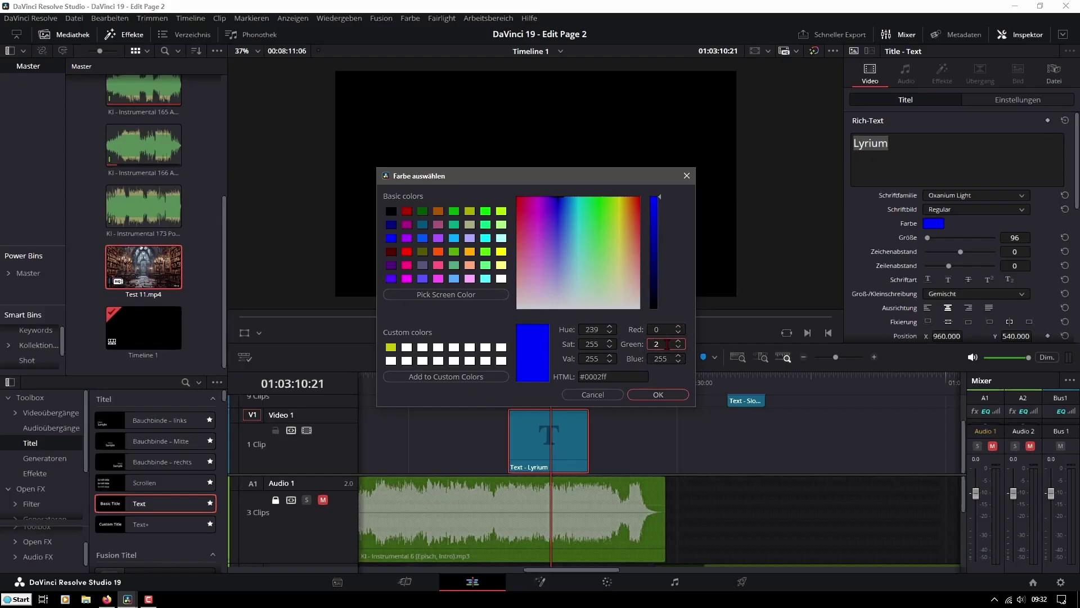
{"action": "type", "text": "55"}
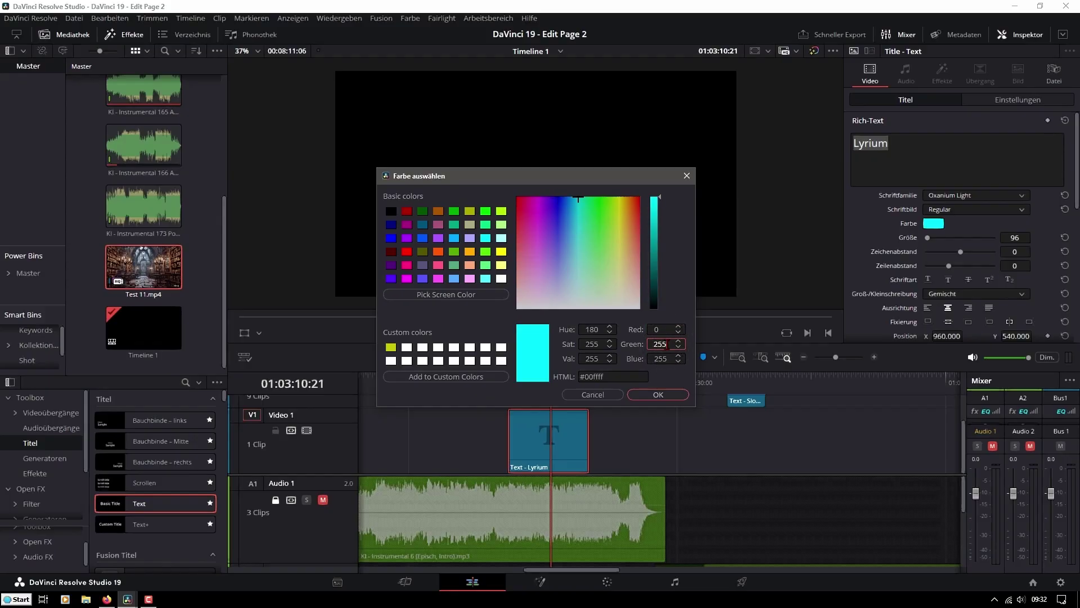
{"action": "left_click", "coordinate": [658, 395]}
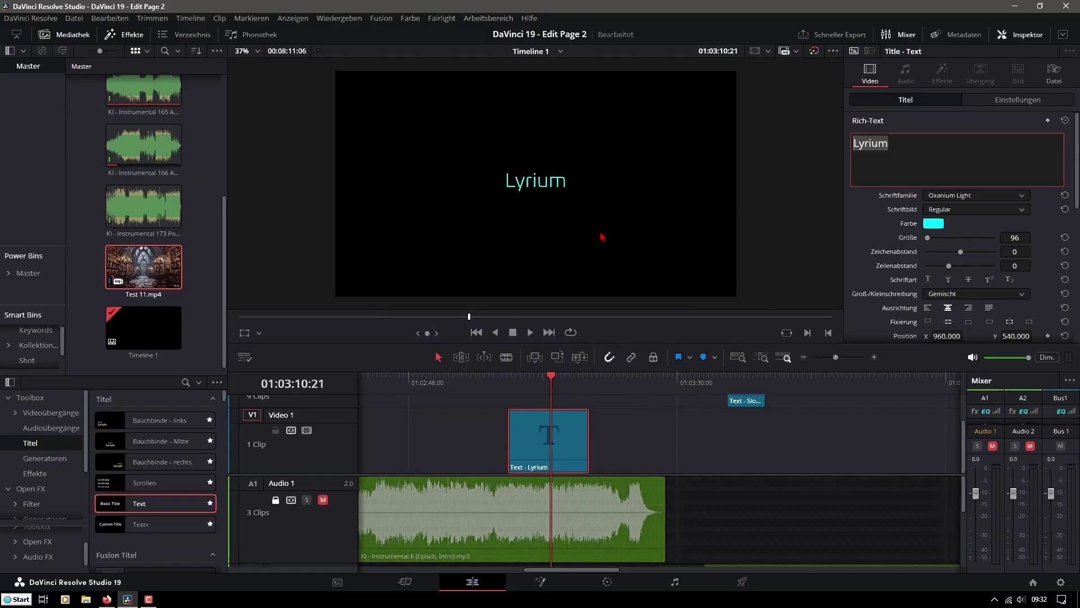
{"action": "key", "text": "ctrl+s"}
Try text size 201 on the title and test character spacing 59 and line spacing 33, resetting each spacing.
{"action": "left_click_drag", "start_coordinate": [928, 246], "coordinate": [931, 245]}
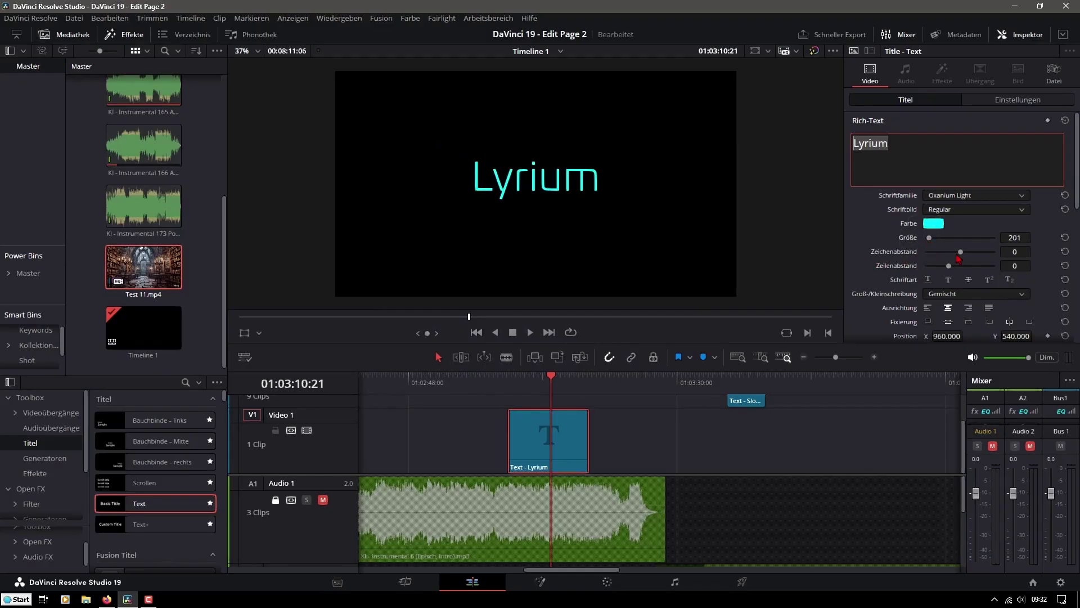
{"action": "left_click_drag", "start_coordinate": [959, 252], "coordinate": [980, 258]}
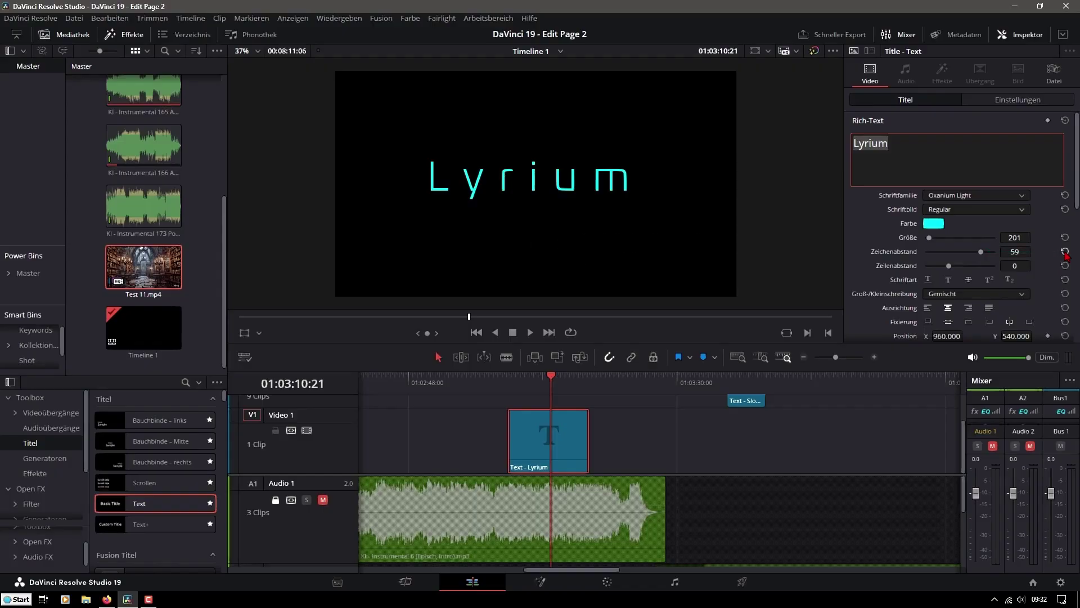
{"action": "left_click", "coordinate": [1065, 252]}
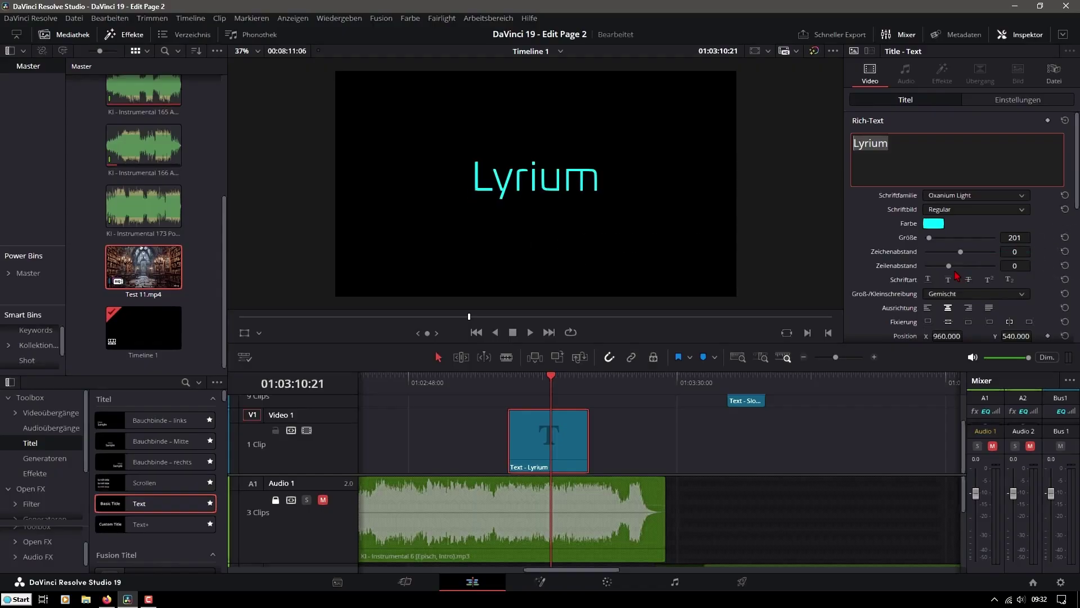
{"action": "left_click_drag", "start_coordinate": [950, 267], "coordinate": [951, 269]}
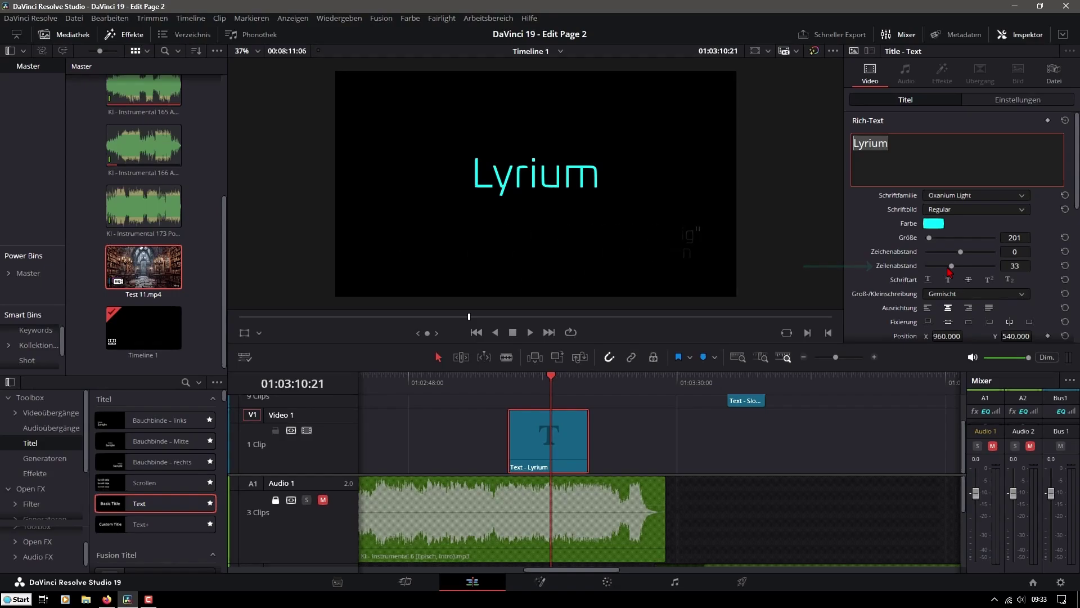
{"action": "double_click", "coordinate": [890, 272]}
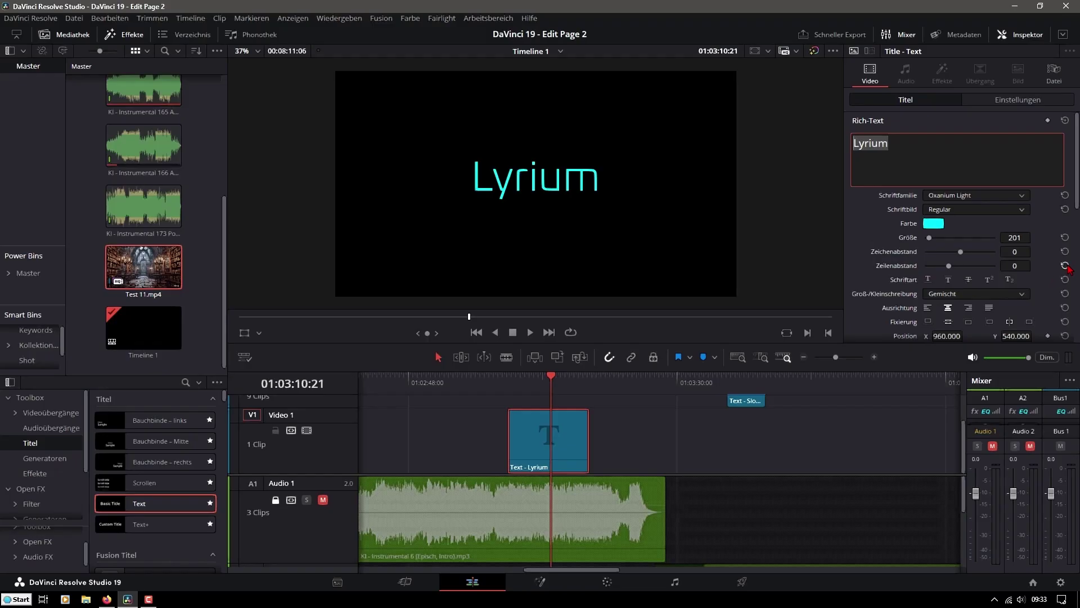
Try placing the title at X 1025, Y 443 with a zoom of 0.880, and reset the position.
{"action": "scroll", "coordinate": [1040, 274], "scroll_direction": "down", "scroll_amount": 3}
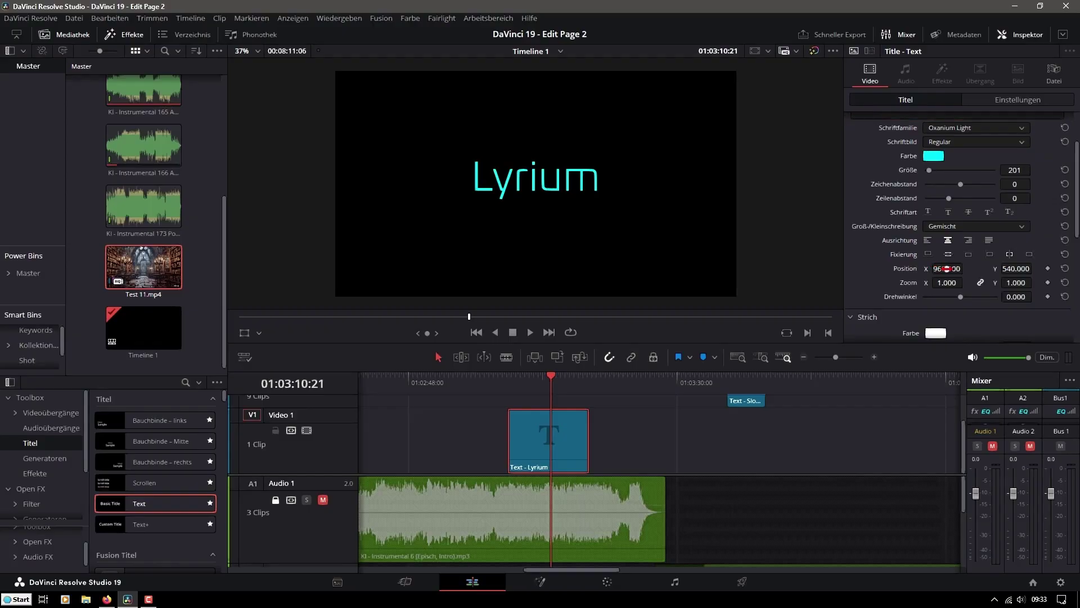
{"action": "left_click_drag", "start_coordinate": [947, 268], "coordinate": [1019, 269]}
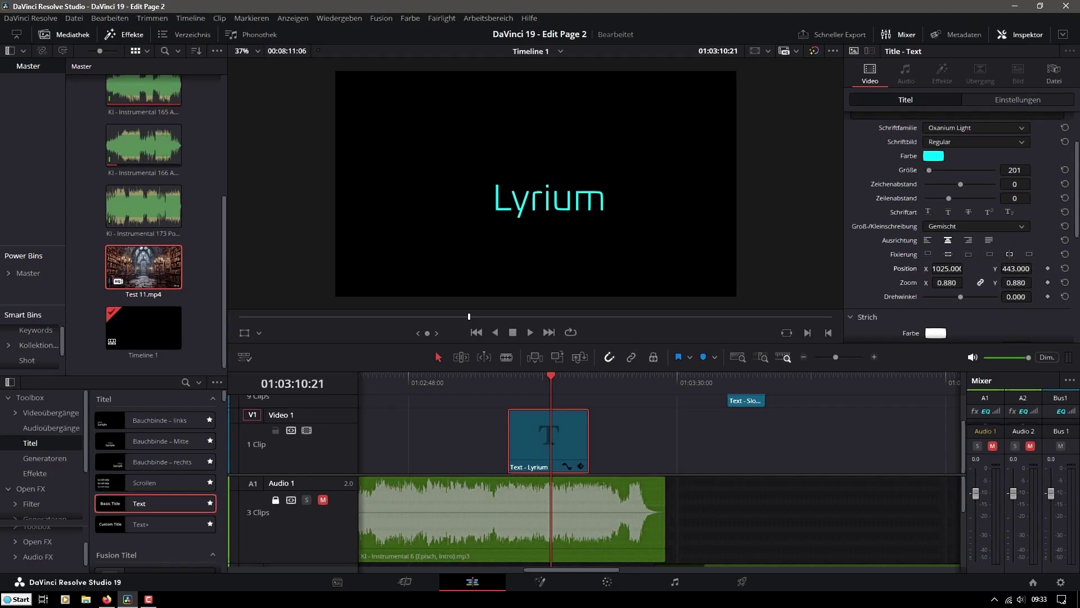
{"action": "double_click", "coordinate": [908, 271]}
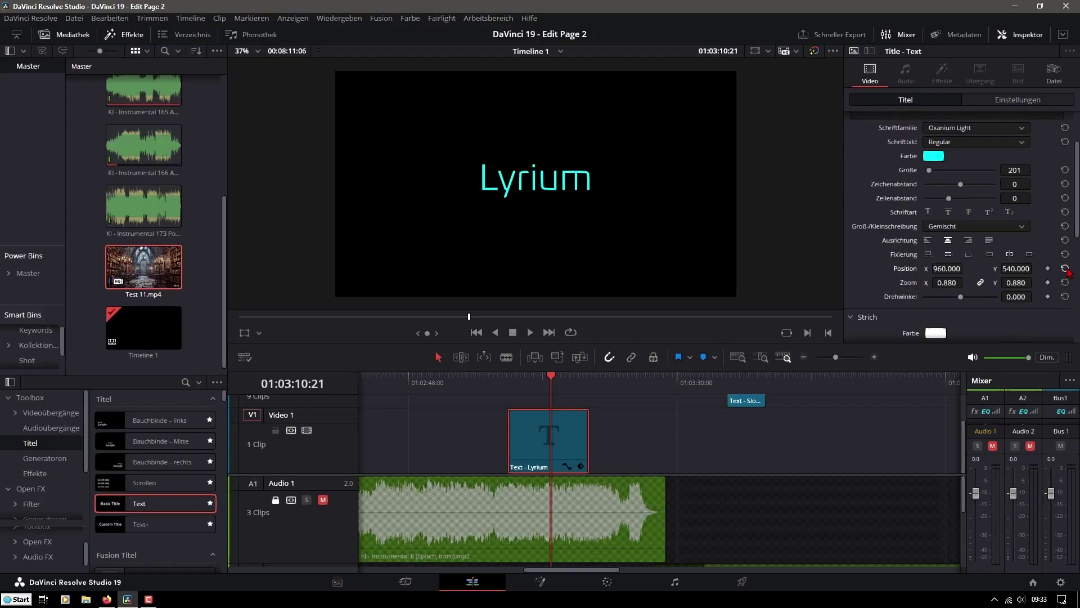
{"action": "scroll", "coordinate": [1019, 255], "scroll_direction": "down", "scroll_amount": 4}
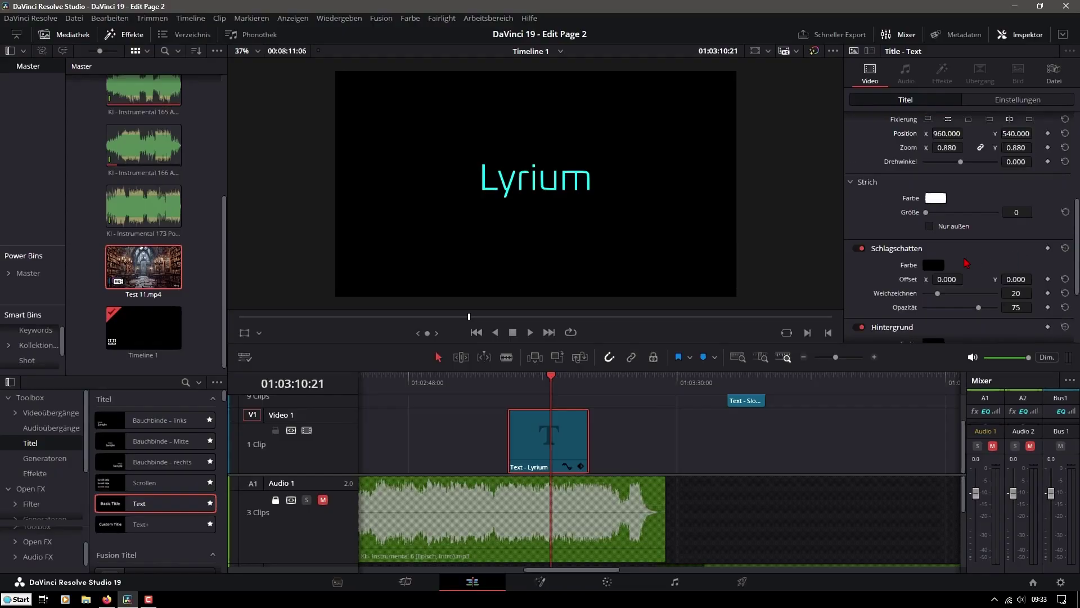
{"action": "scroll", "coordinate": [966, 262], "scroll_direction": "down", "scroll_amount": 2}
{"action": "scroll", "coordinate": [966, 263], "scroll_direction": "up", "scroll_amount": 8}
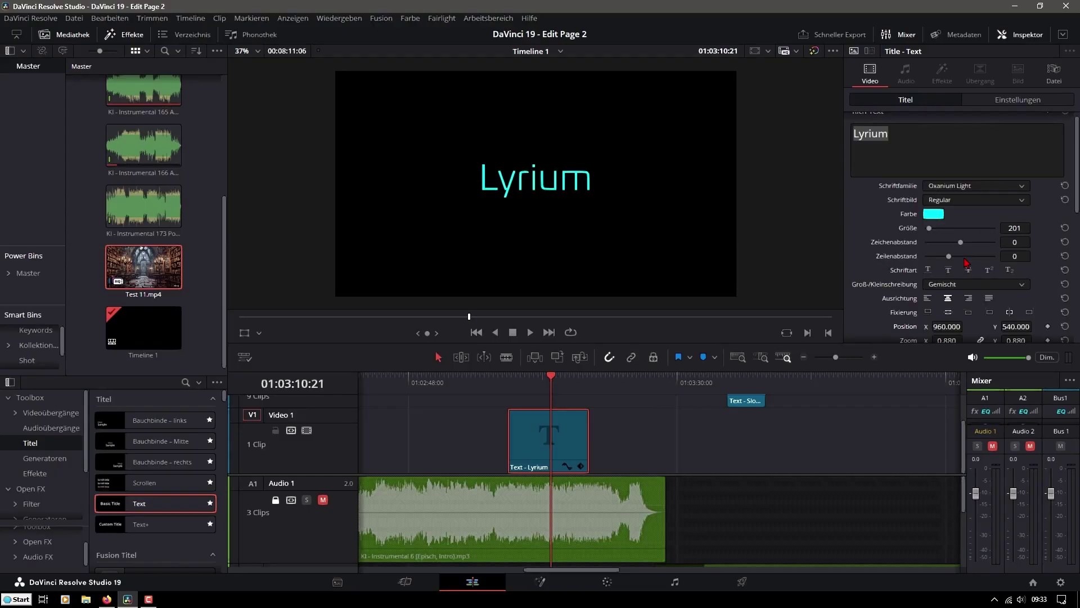
{"action": "scroll", "coordinate": [966, 262], "scroll_direction": "up", "scroll_amount": 1}
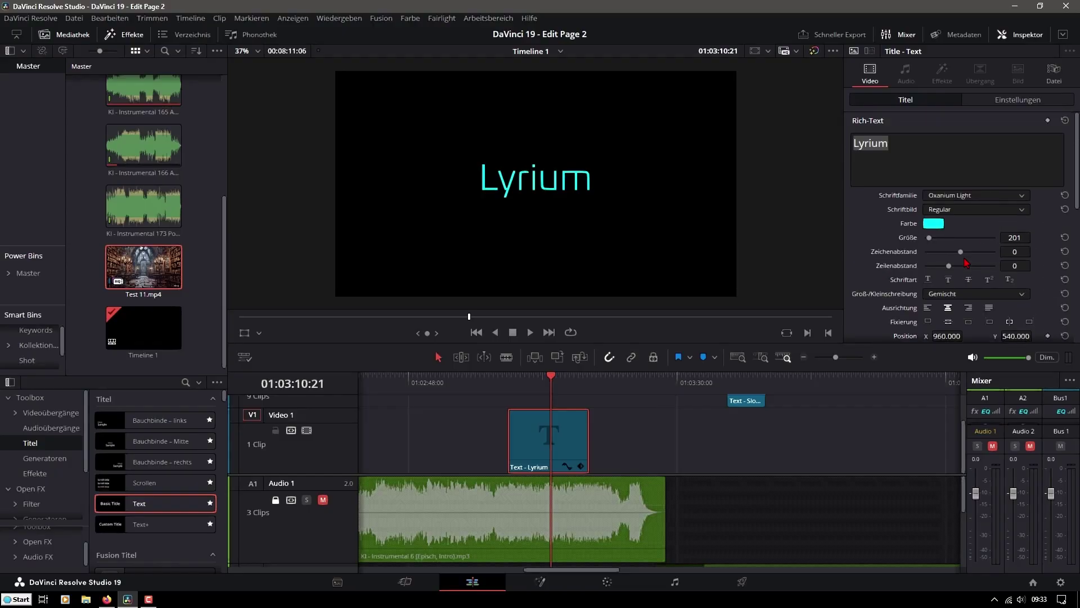
{"action": "left_click", "coordinate": [856, 444]}
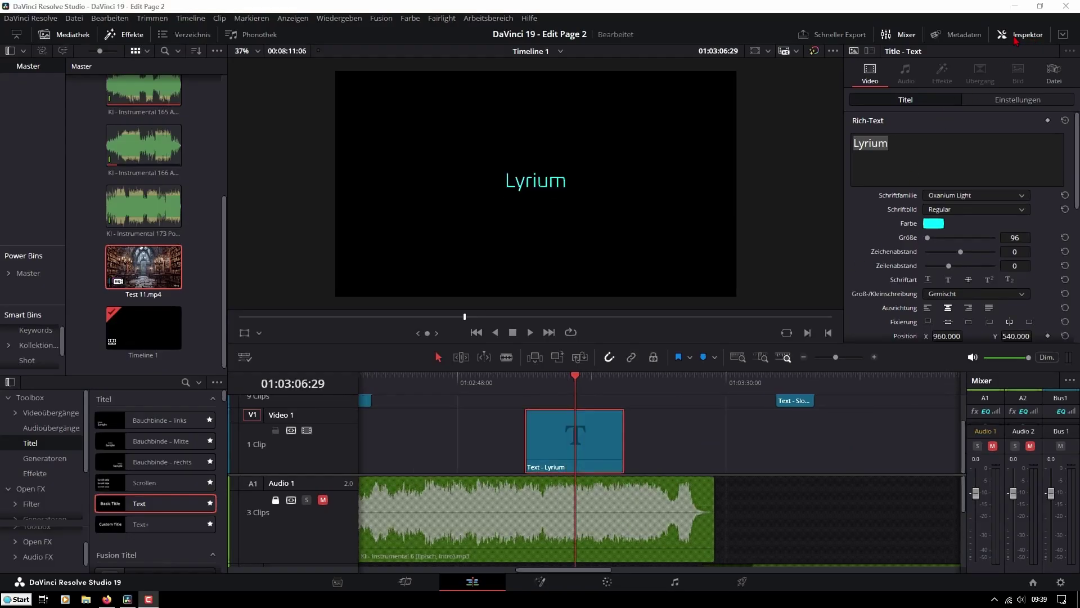
Try growing the Lyrium title from a reduced zoom at its start to a mid-clip keyframe at zoom 1.000, and play it back.
{"action": "left_click", "coordinate": [1018, 101]}
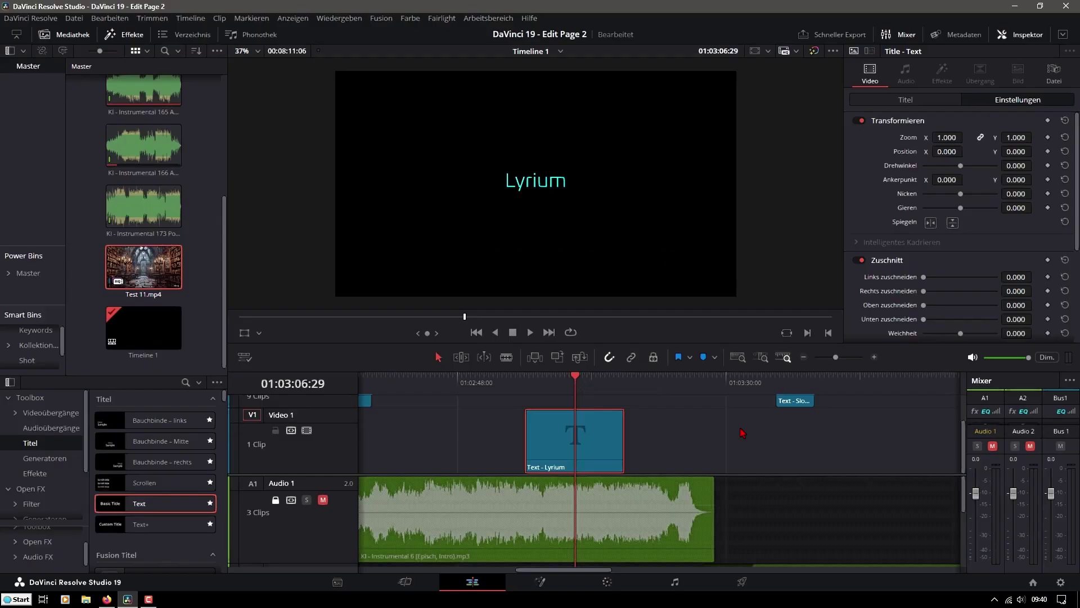
{"action": "left_click", "coordinate": [1047, 138]}
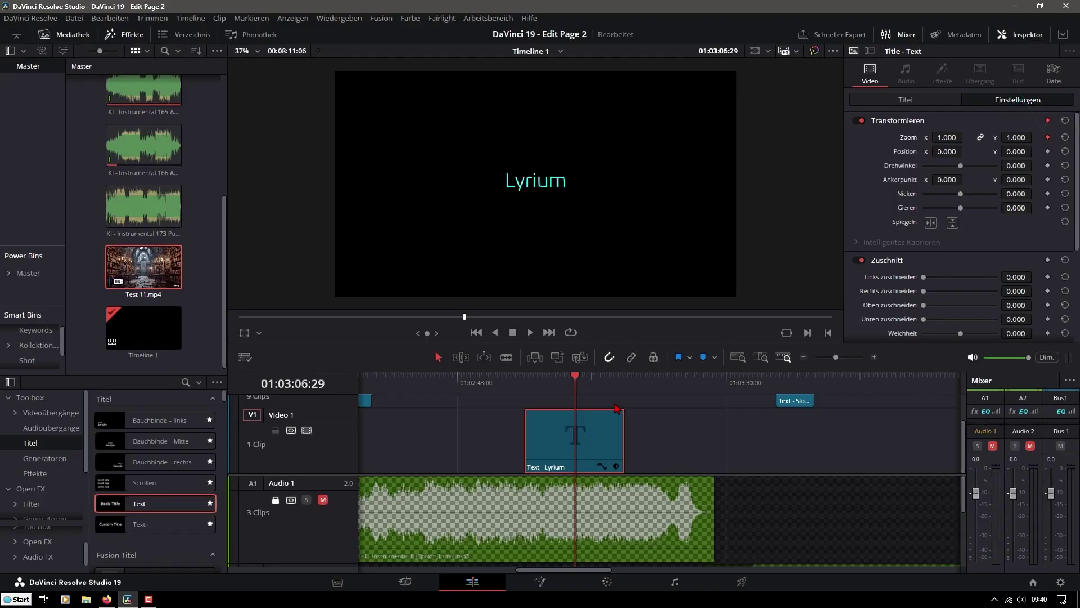
{"action": "left_click_drag", "start_coordinate": [578, 380], "coordinate": [527, 393]}
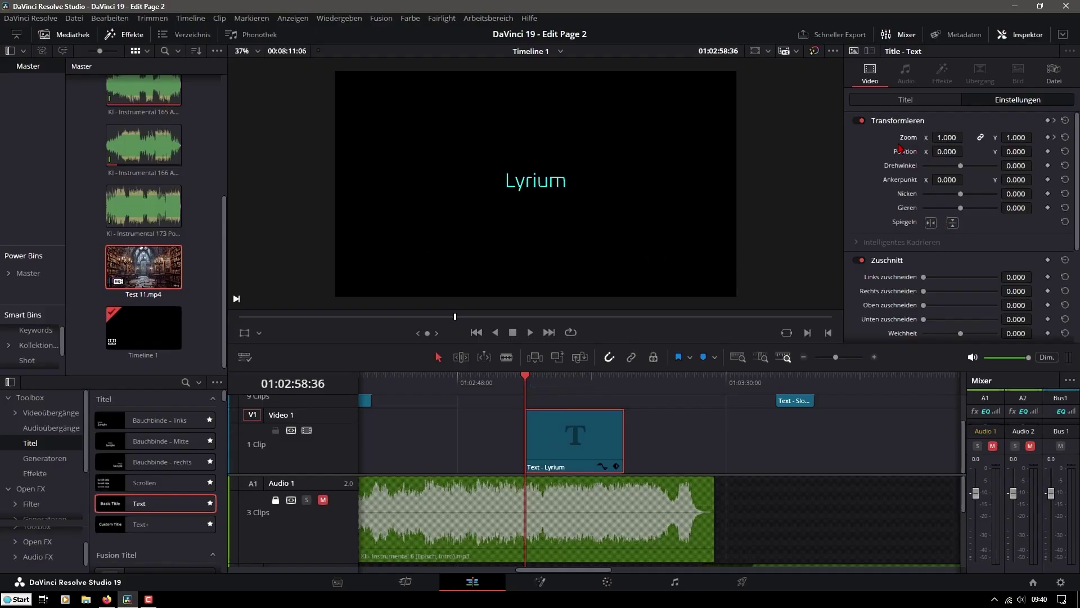
{"action": "left_click_drag", "start_coordinate": [952, 137], "coordinate": [908, 137]}
{"action": "key", "text": "space"}
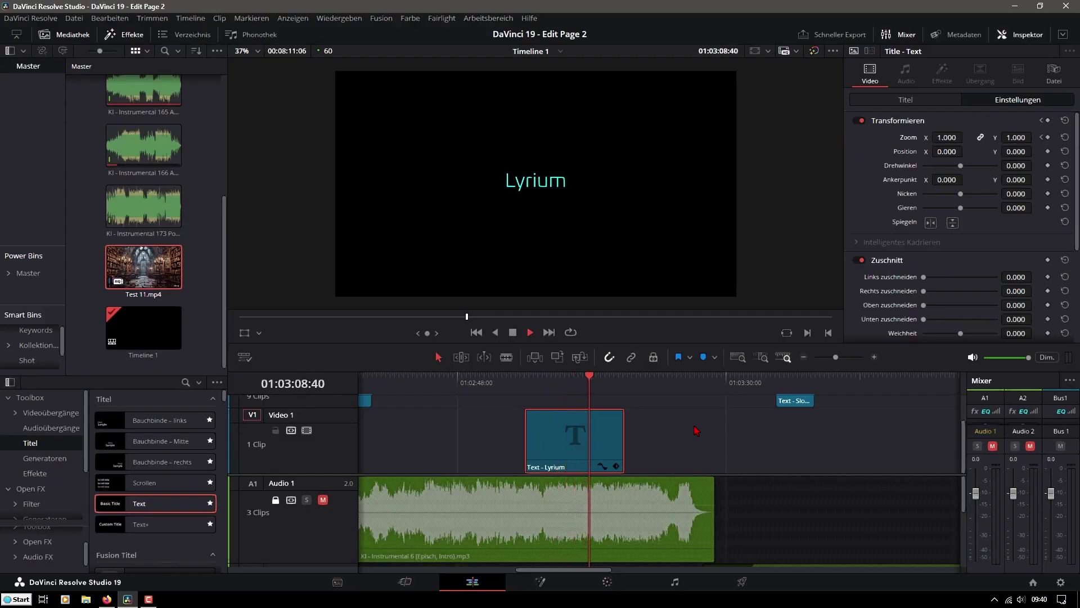
{"action": "key", "text": "space"}
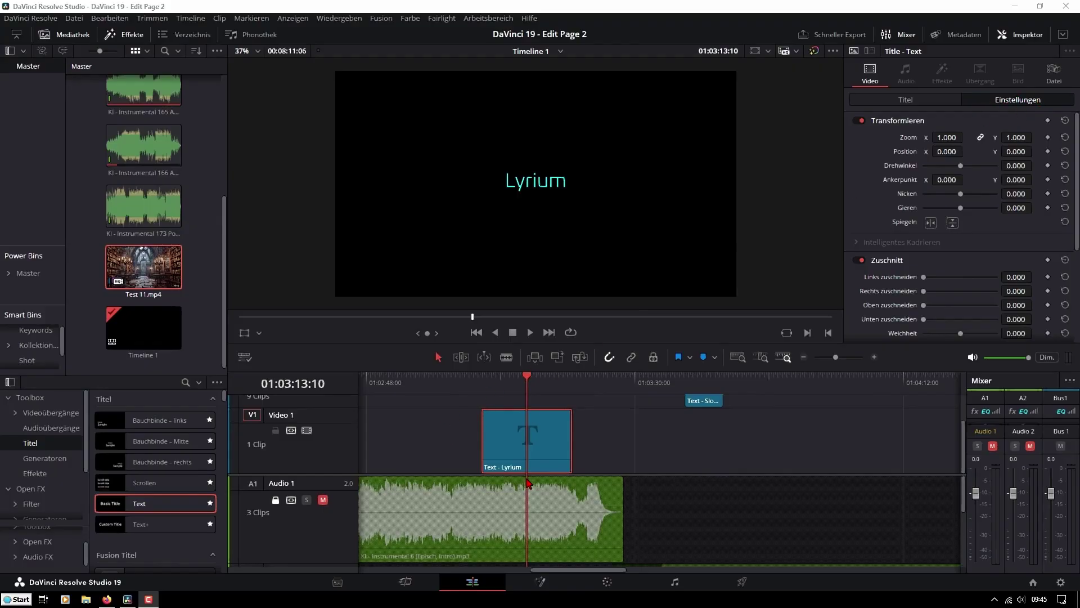
Keyframe the Lyrium title's zoom at 1.000 at 01:03:13:10 and at 0.000 at the clip's start.
{"action": "left_click", "coordinate": [1048, 137]}
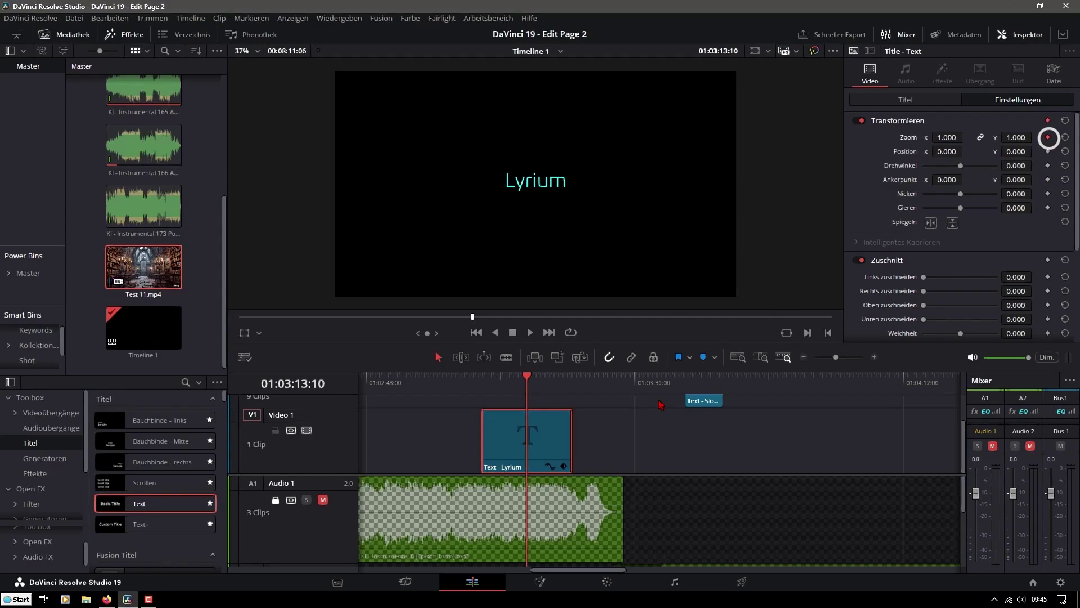
{"action": "left_click", "coordinate": [524, 375]}
{"action": "left_click_drag", "start_coordinate": [524, 375], "coordinate": [482, 376]}
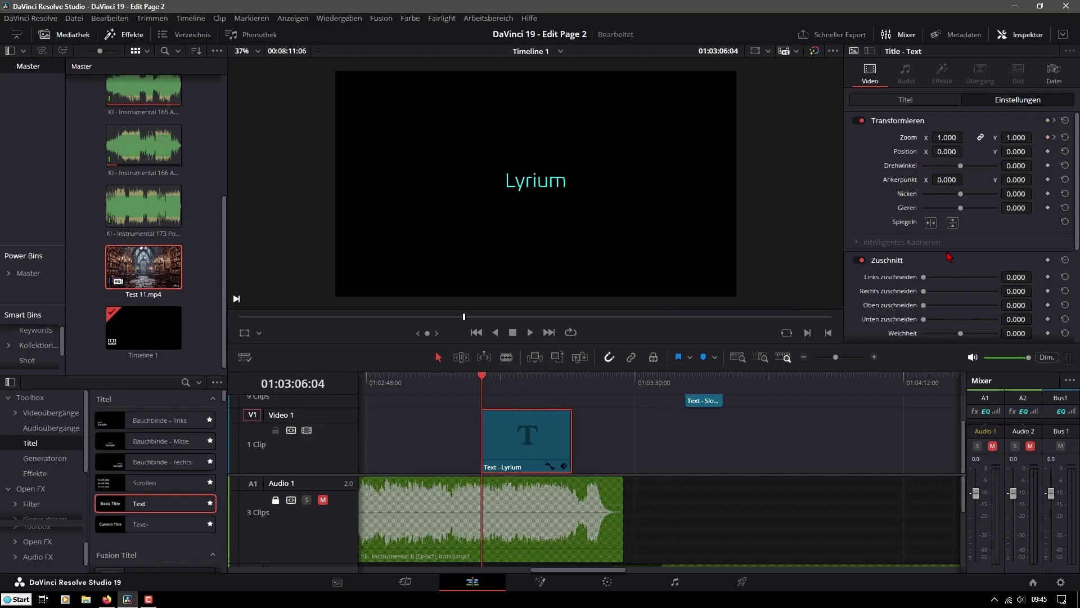
{"action": "left_click_drag", "start_coordinate": [948, 137], "coordinate": [891, 137]}
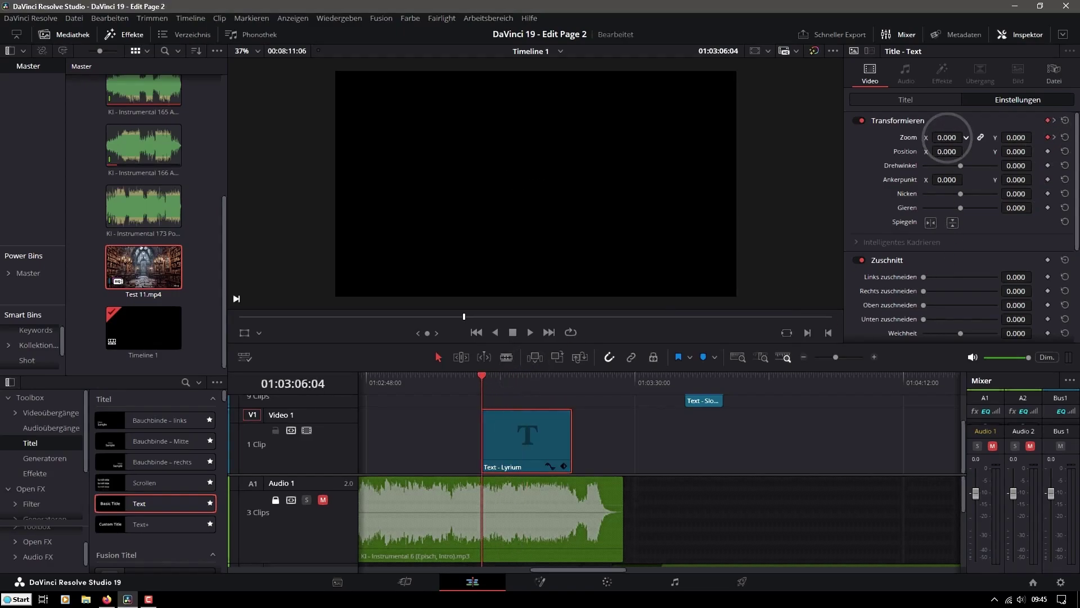
Hold the title's zoom at 1.000 with a keyframe at 01:03:17:18 and shrink it to 0.000 at the clip's end.
{"action": "left_click_drag", "start_coordinate": [483, 377], "coordinate": [556, 394]}
{"action": "left_click", "coordinate": [1048, 138]}
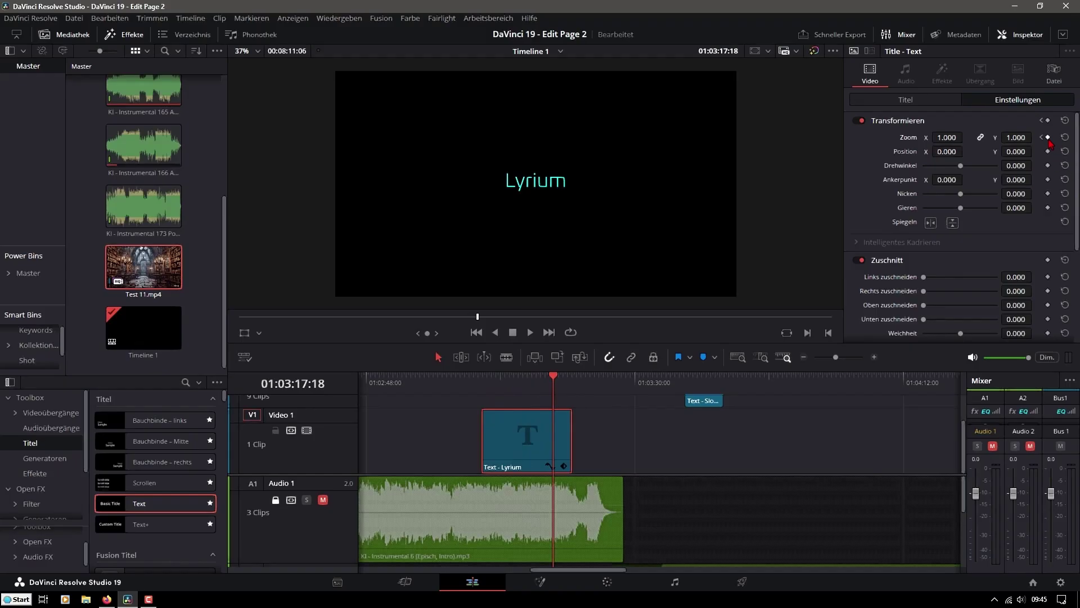
{"action": "left_click", "coordinate": [553, 378]}
{"action": "left_click_drag", "start_coordinate": [553, 379], "coordinate": [572, 377]}
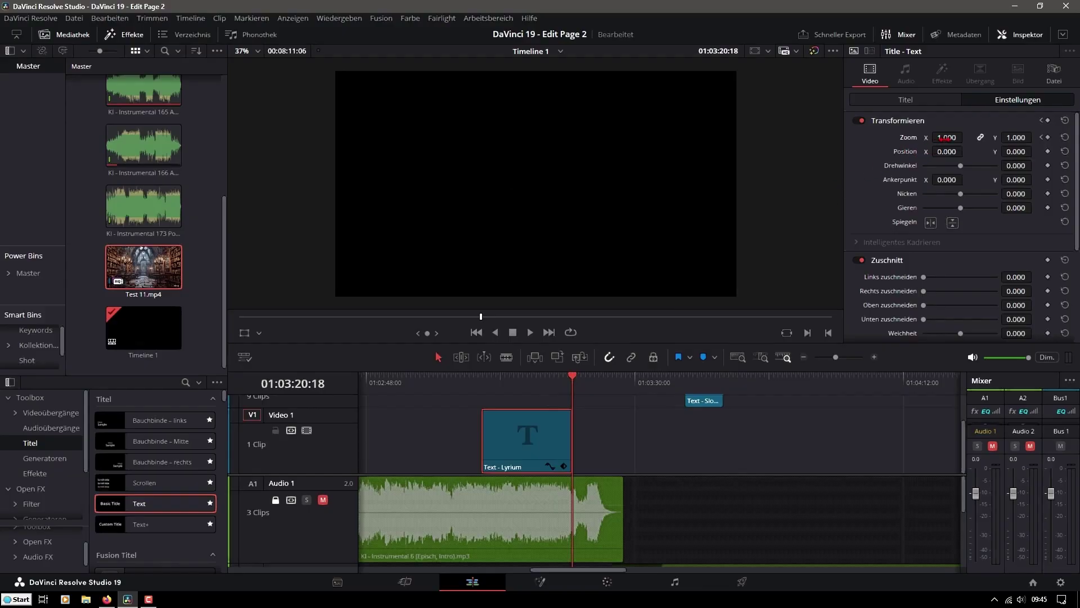
{"action": "left_click_drag", "start_coordinate": [951, 138], "coordinate": [894, 138]}
Play the Lyrium clip from its start to review the zoom-in and zoom-out animation.
{"action": "left_click", "coordinate": [530, 384]}
{"action": "key", "text": "Up"}
{"action": "key", "text": "space"}
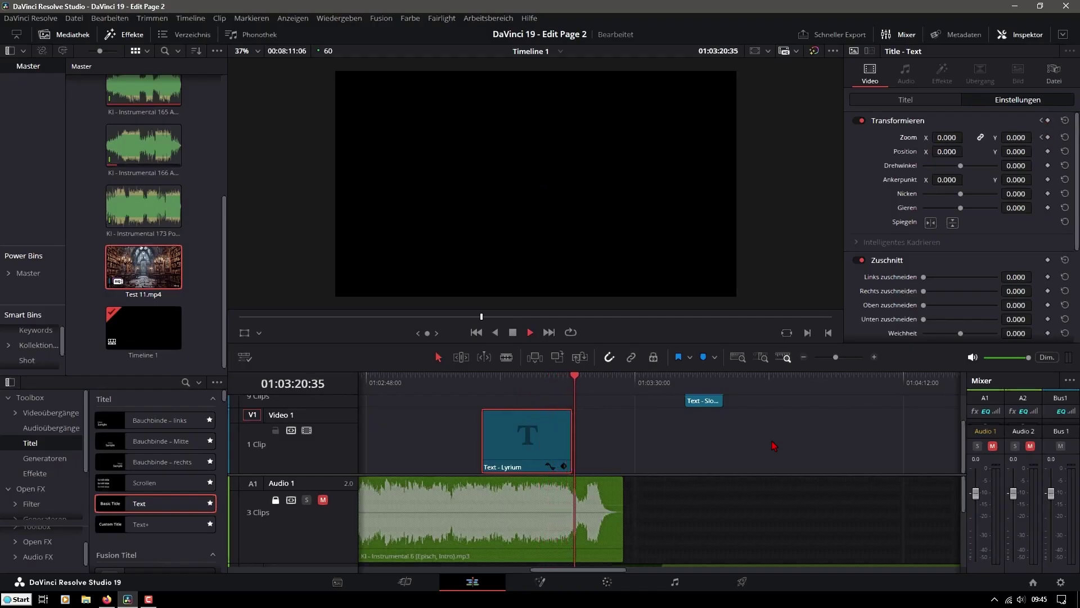
{"action": "key", "text": "space"}
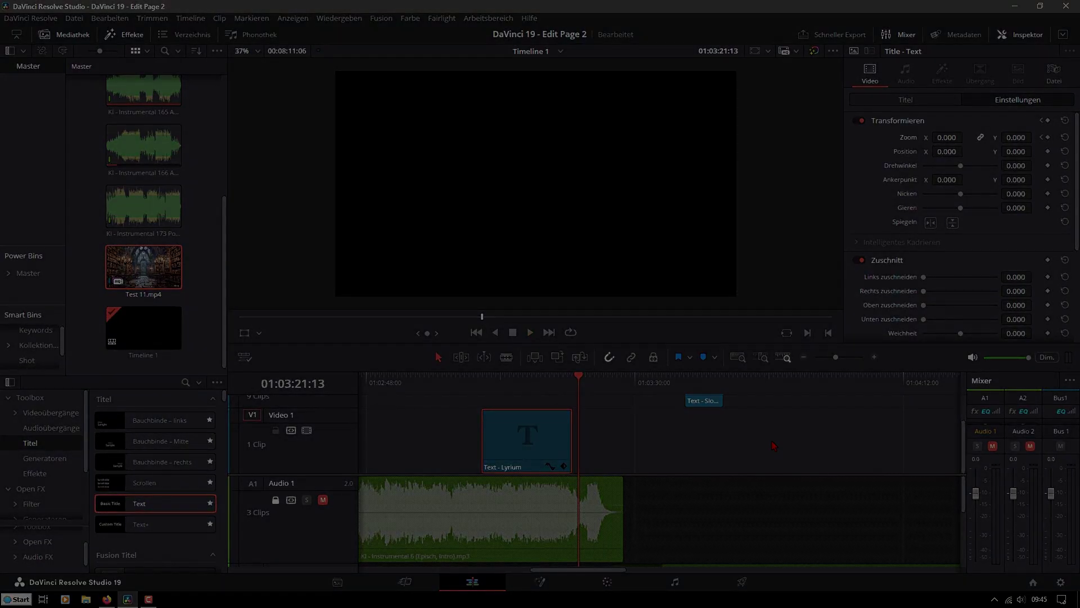